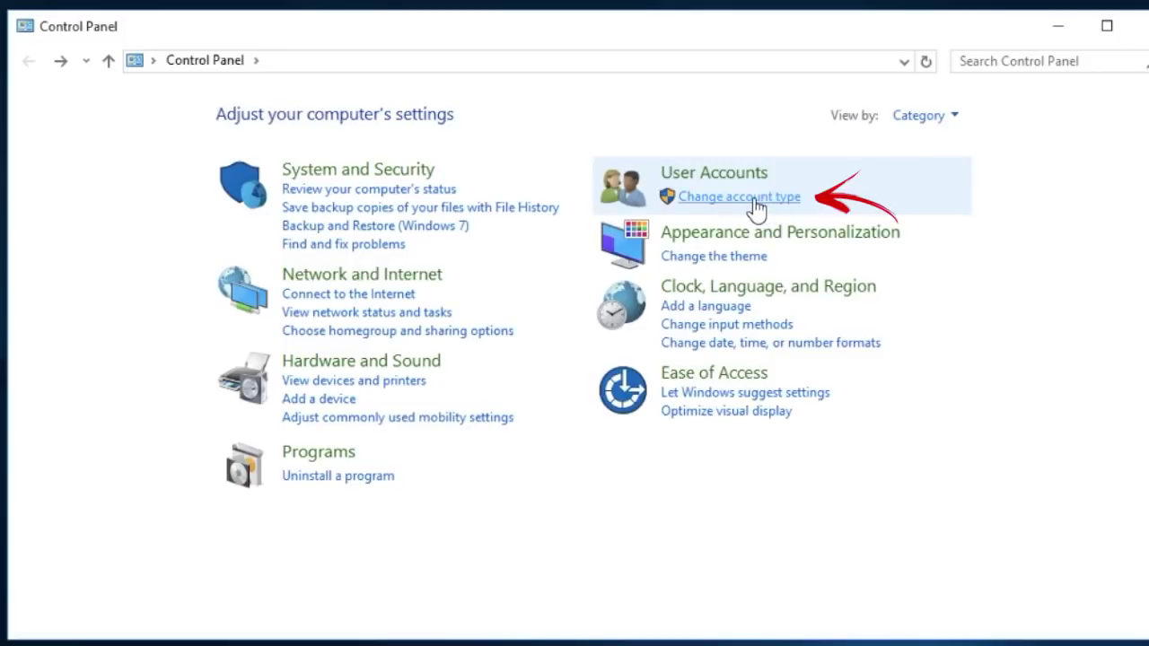
Create a password for the local administrator account, entering and confirming the new account password without a hint
{"action": "left_click", "coordinate": [757, 200]}
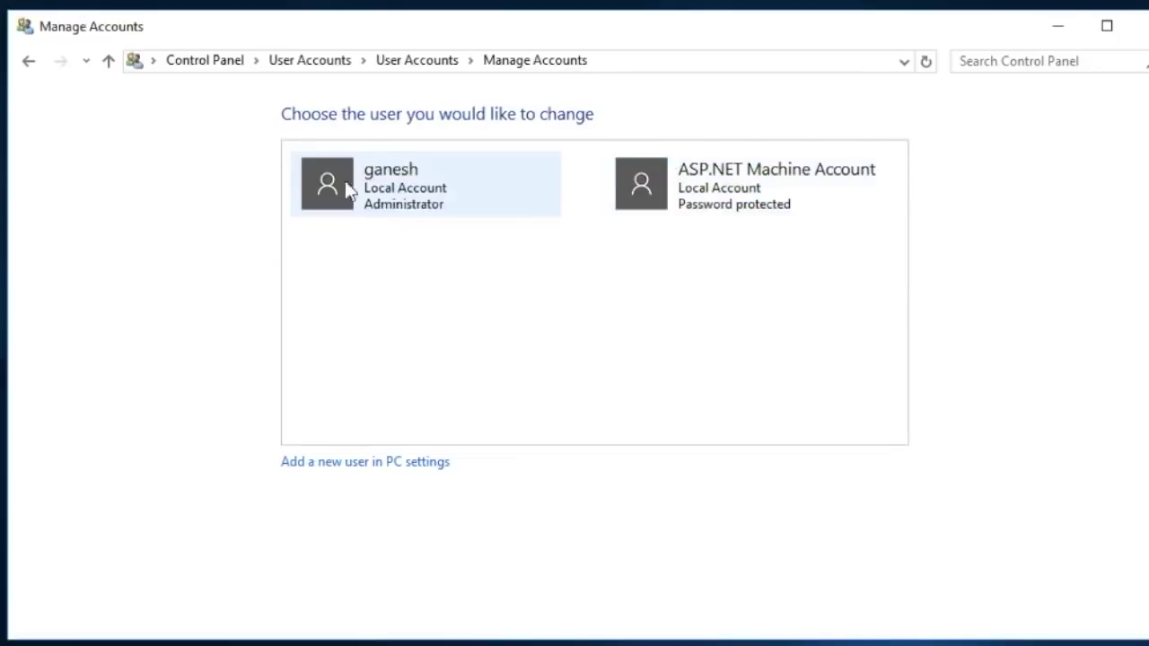
{"action": "left_click", "coordinate": [394, 182]}
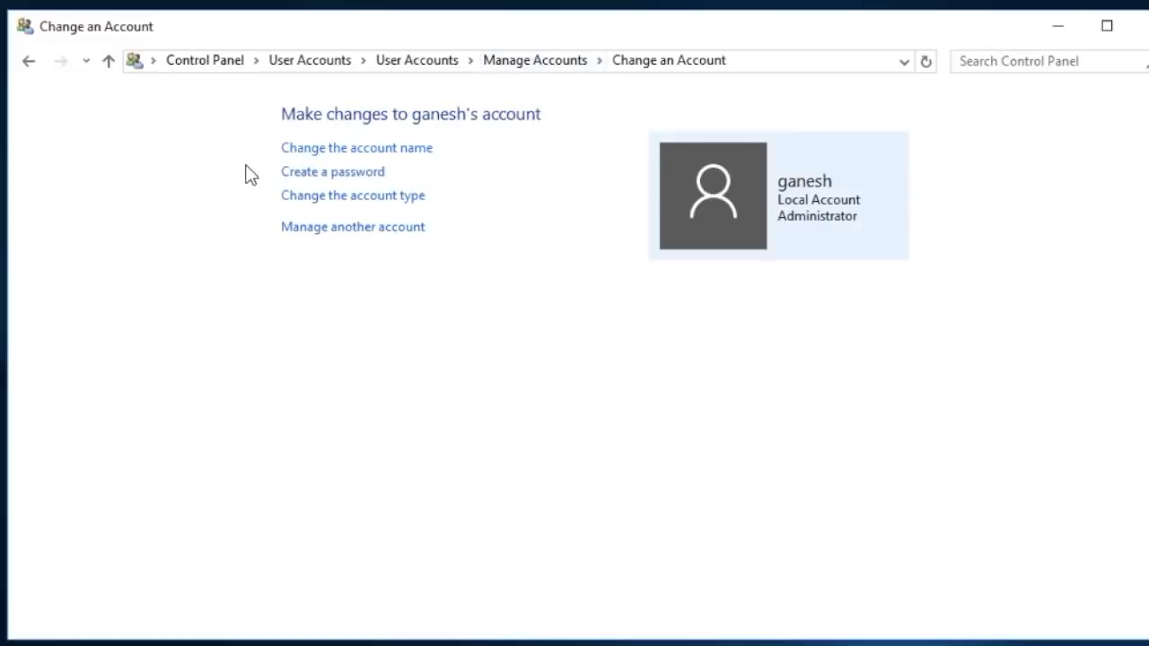
{"action": "left_click", "coordinate": [339, 175]}
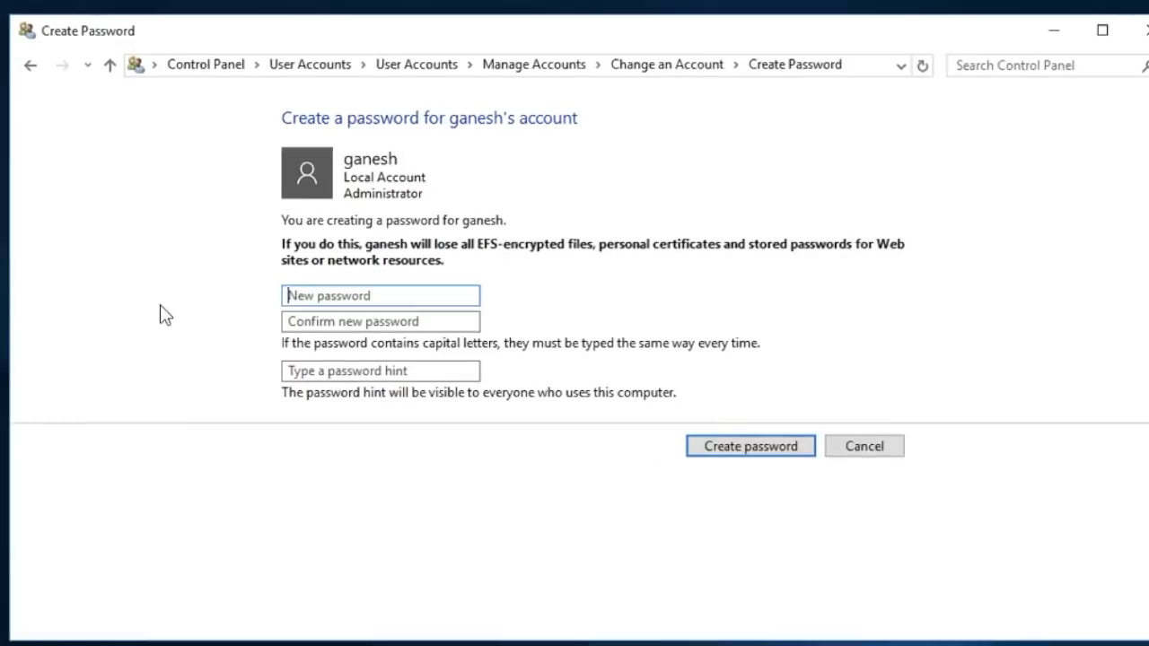
{"action": "type", "text": "*********"}
{"action": "key", "text": "Tab"}
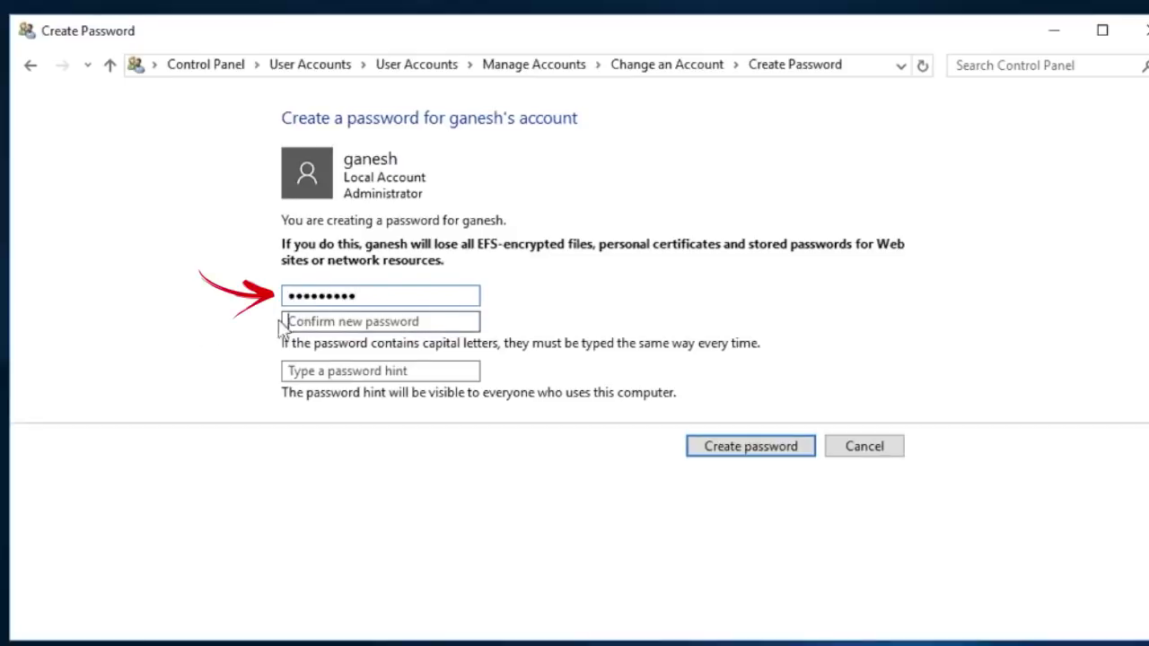
{"action": "type", "text": "*********"}
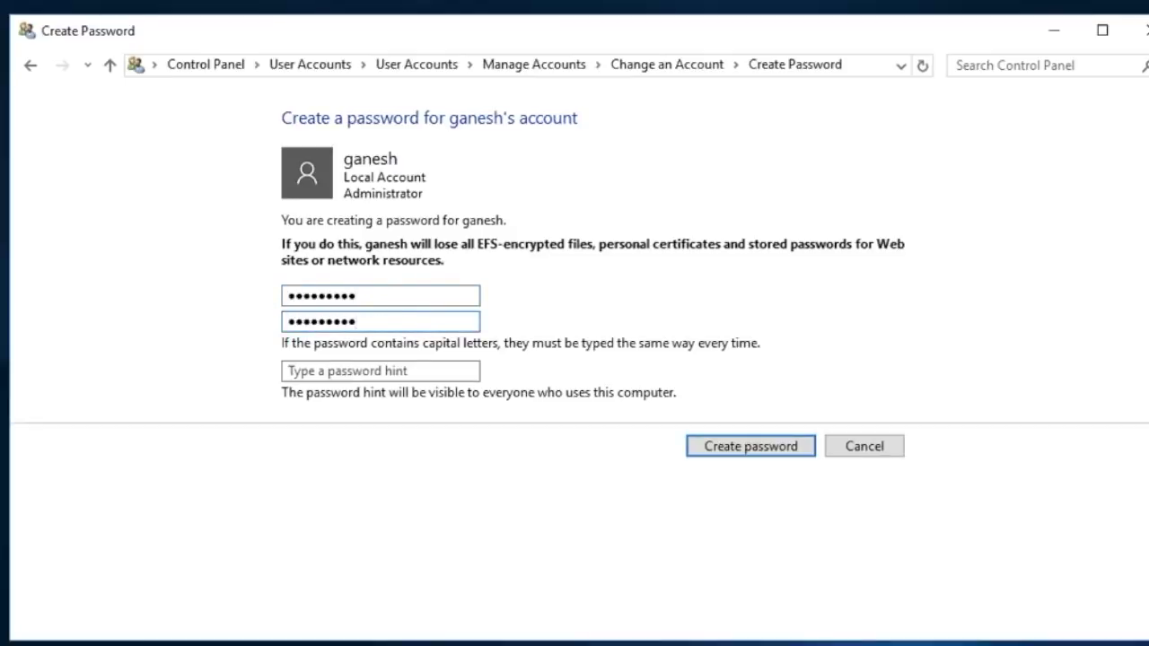
{"action": "left_click", "coordinate": [716, 449]}
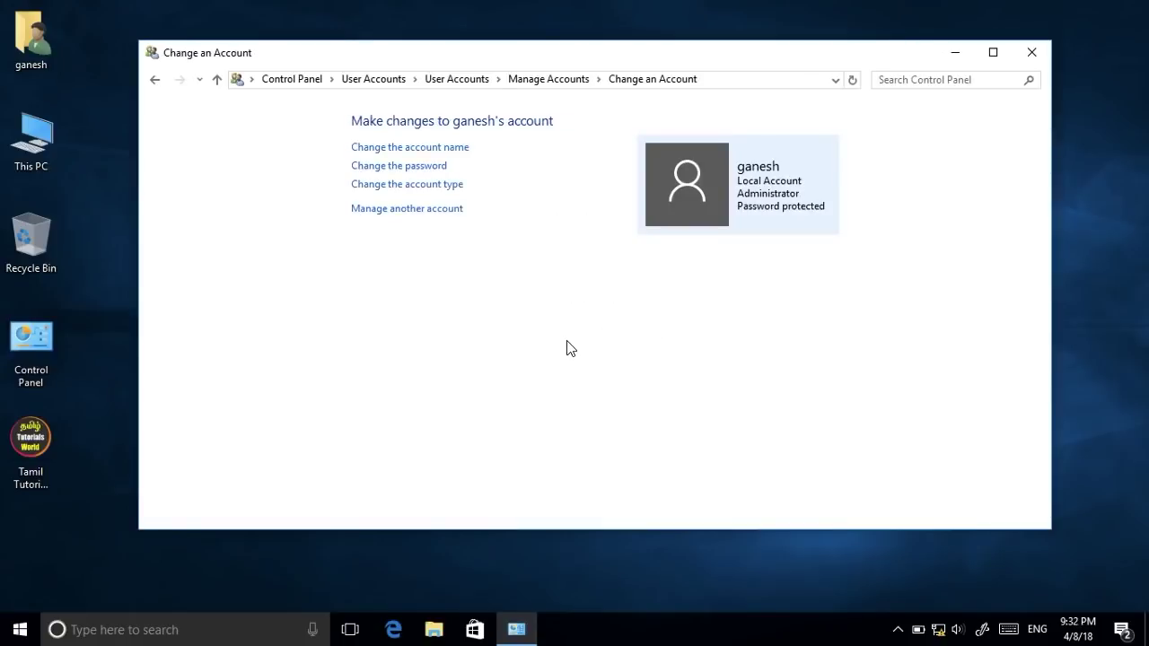
Lock the computer and sign back in with the account password
{"action": "key", "text": "super+l"}
{"action": "left_click", "coordinate": [416, 277]}
{"action": "type", "text": "*********"}
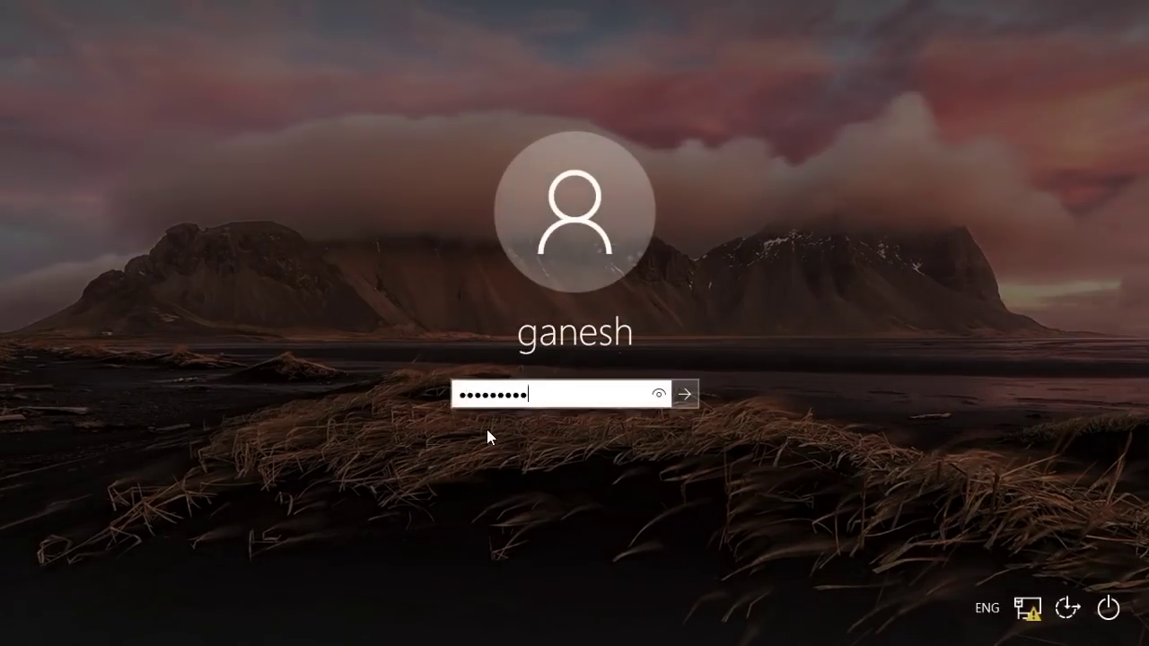
{"action": "left_click", "coordinate": [693, 396]}
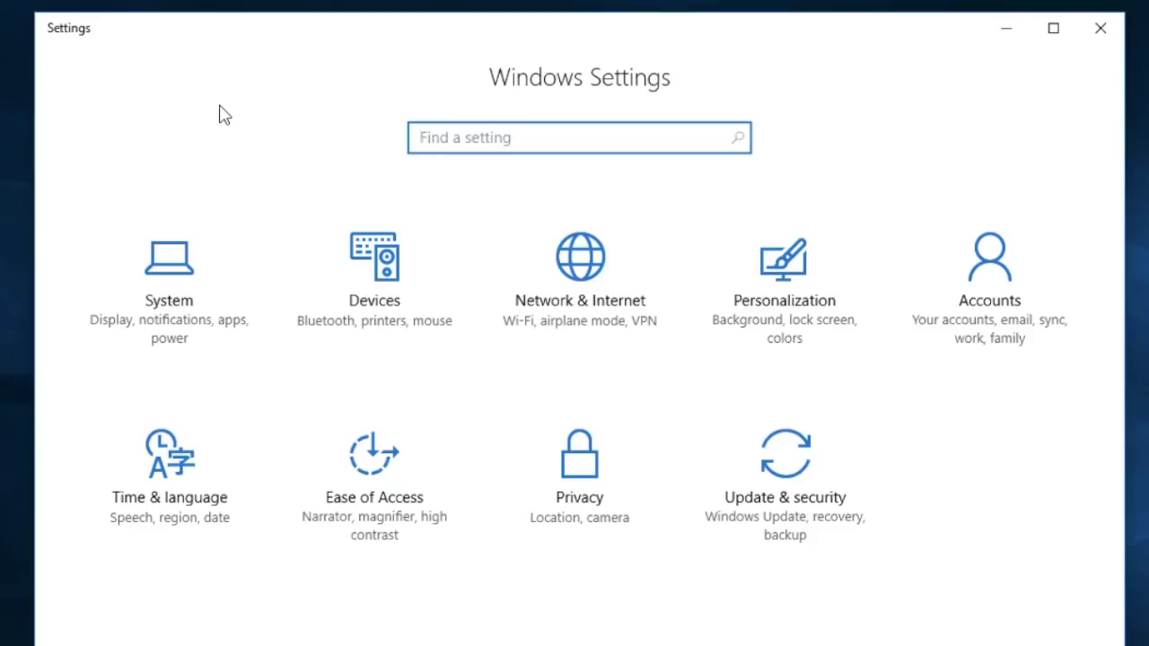
Search the Windows settings for "password" and open the picture password setup among the sign-in options
{"action": "type", "text": "passw"}
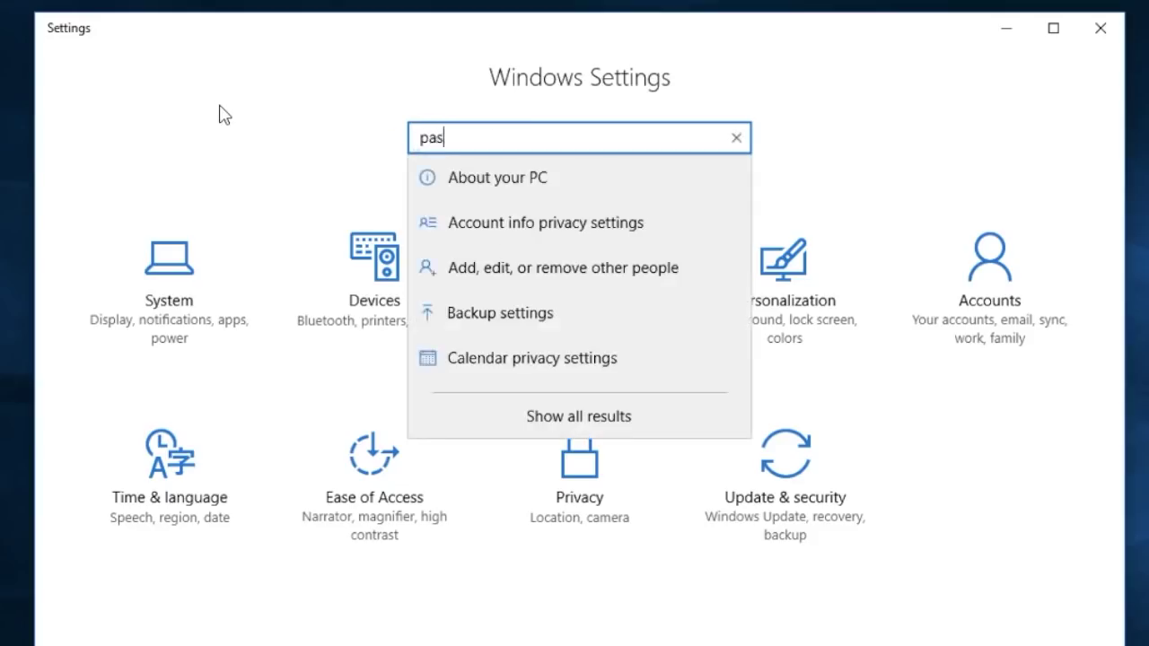
{"action": "type", "text": "ord"}
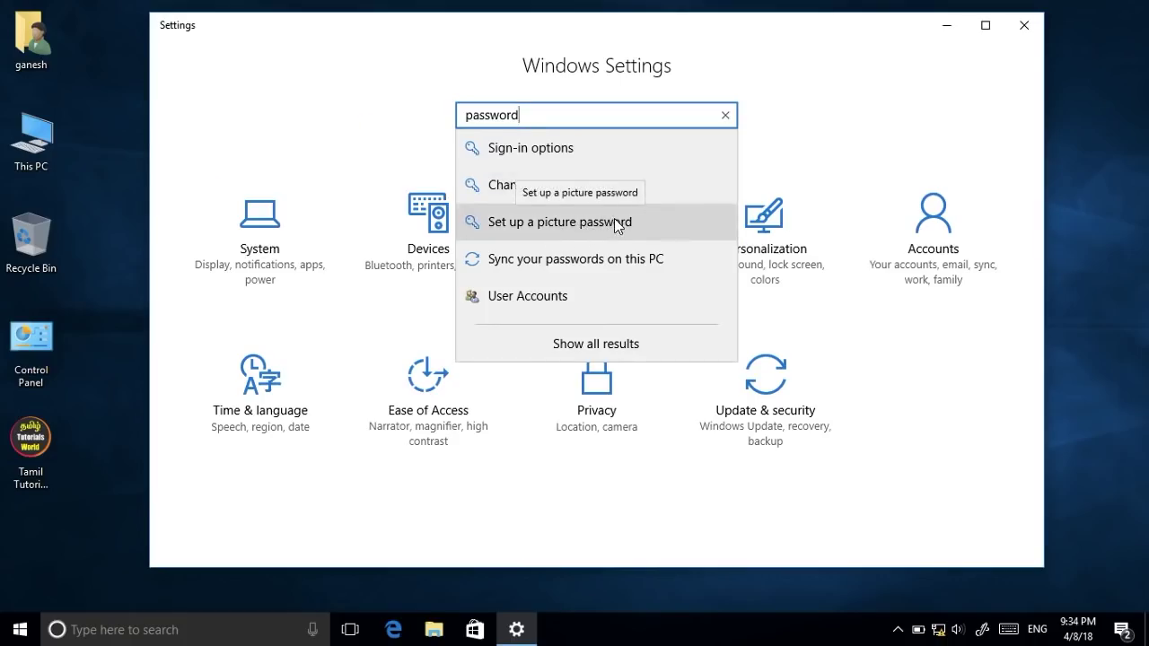
{"action": "left_click", "coordinate": [668, 222]}
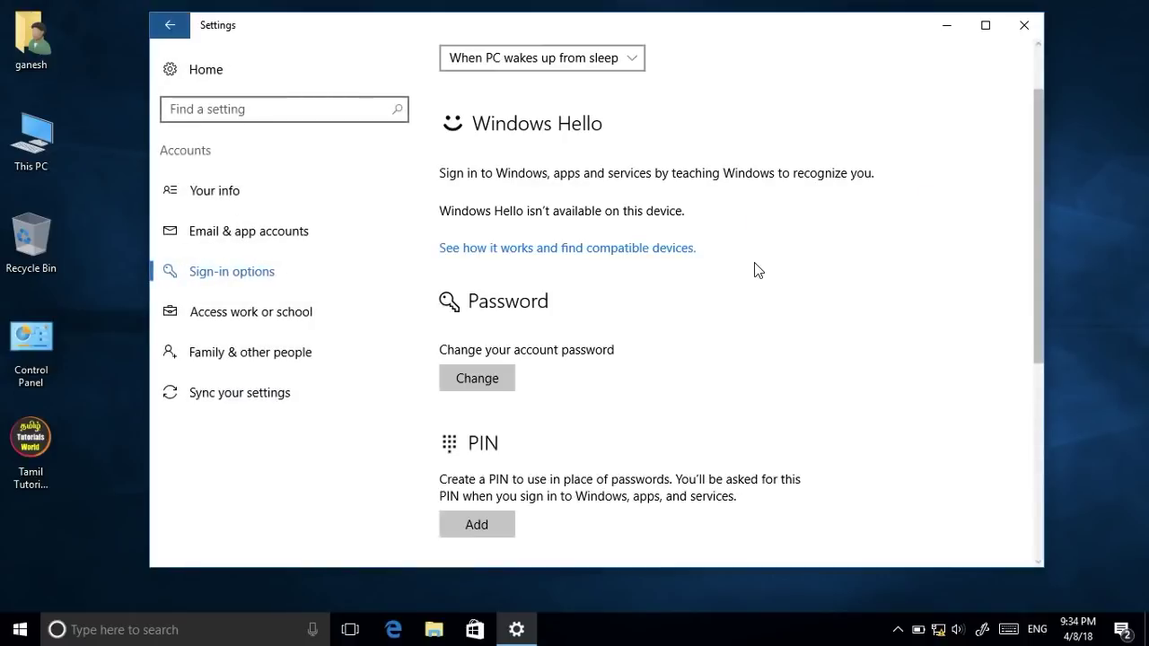
{"action": "scroll", "coordinate": [763, 265], "scroll_direction": "down", "scroll_amount": 1}
{"action": "scroll", "coordinate": [770, 256], "scroll_direction": "down", "scroll_amount": 3}
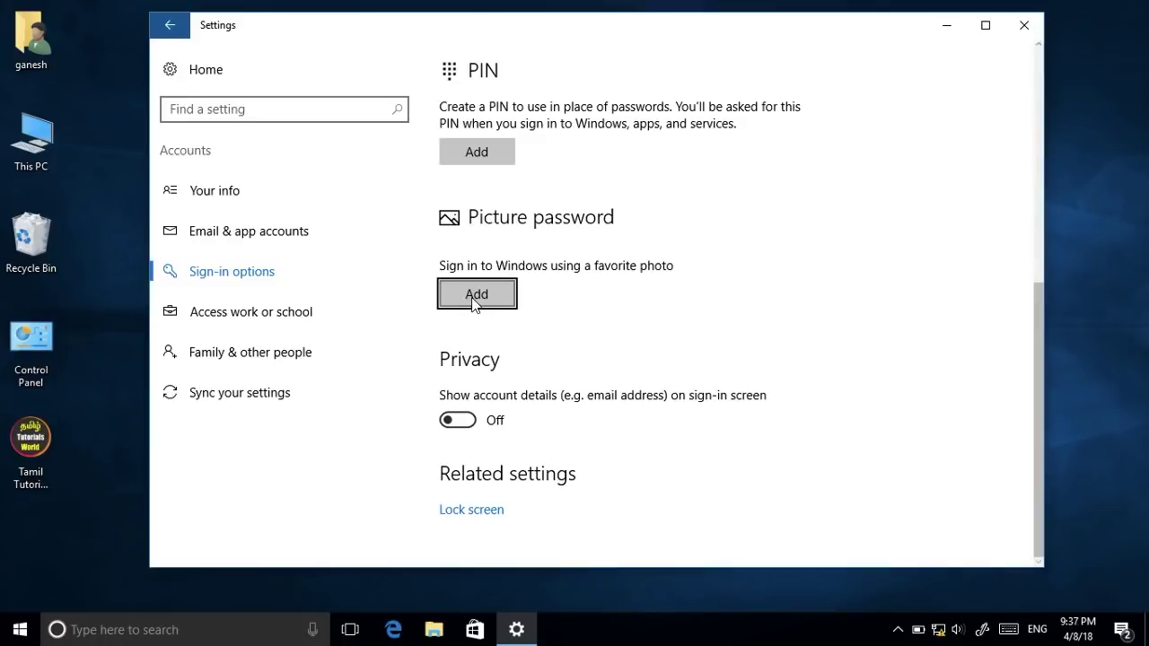
Start adding a picture password and verify the account by entering the account password
{"action": "left_click", "coordinate": [475, 296]}
{"action": "type", "text": "**********"}
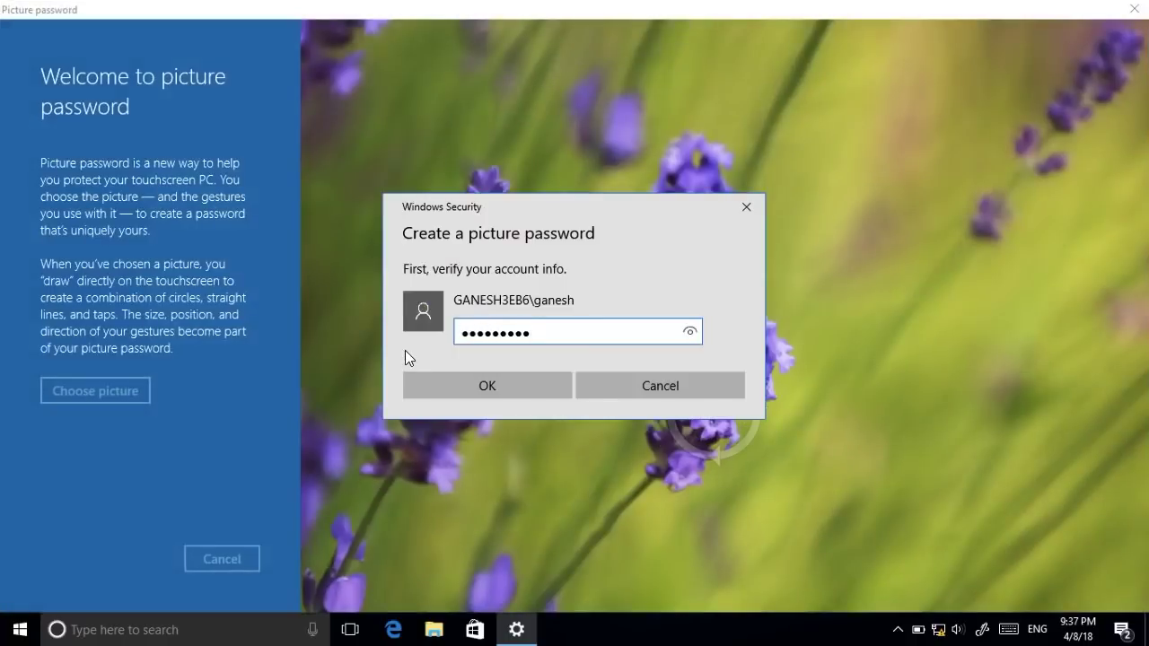
{"action": "left_click", "coordinate": [429, 389]}
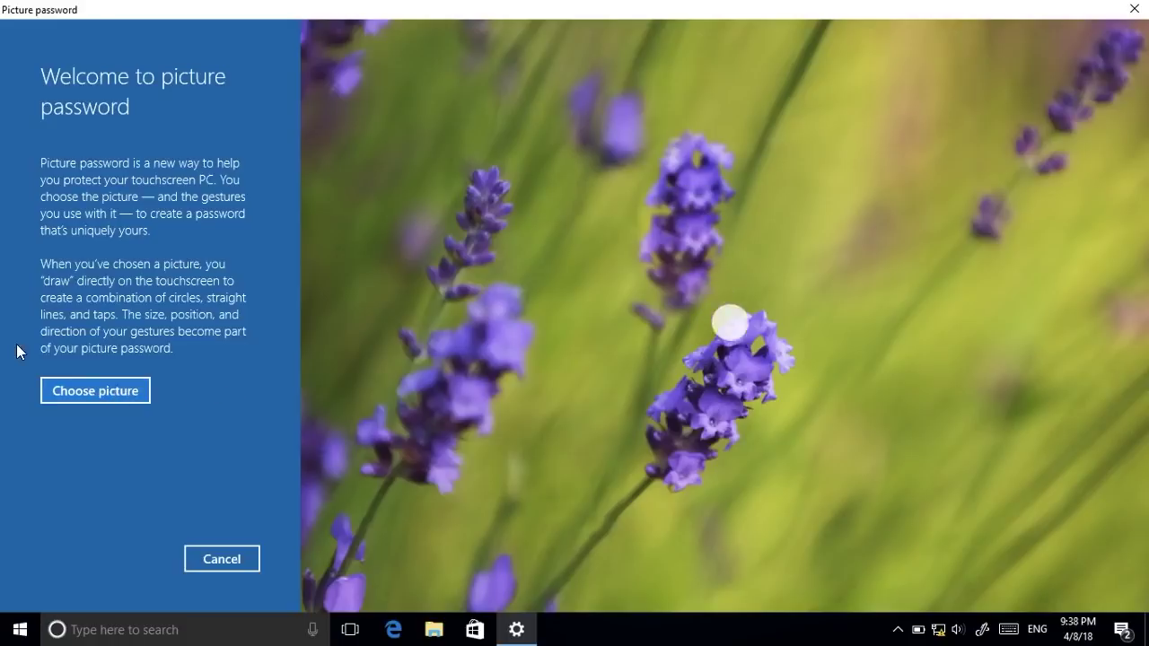
Choose the picture 01 from the Pictures folder and use it for the picture password
{"action": "left_click", "coordinate": [77, 393]}
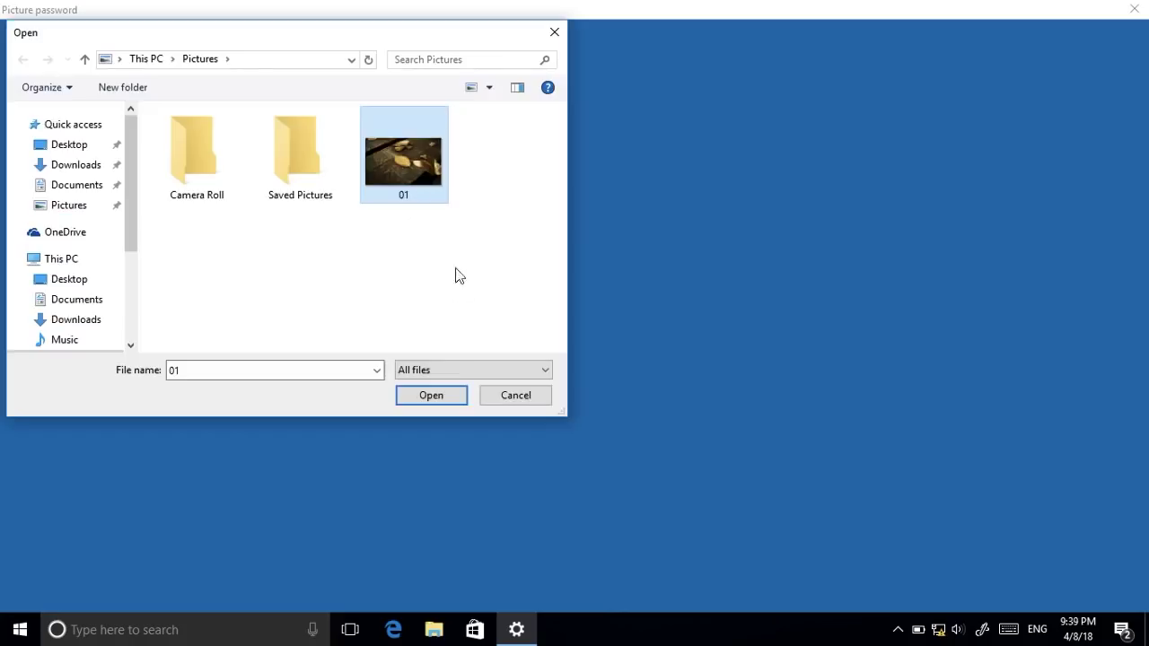
{"action": "left_click", "coordinate": [425, 401]}
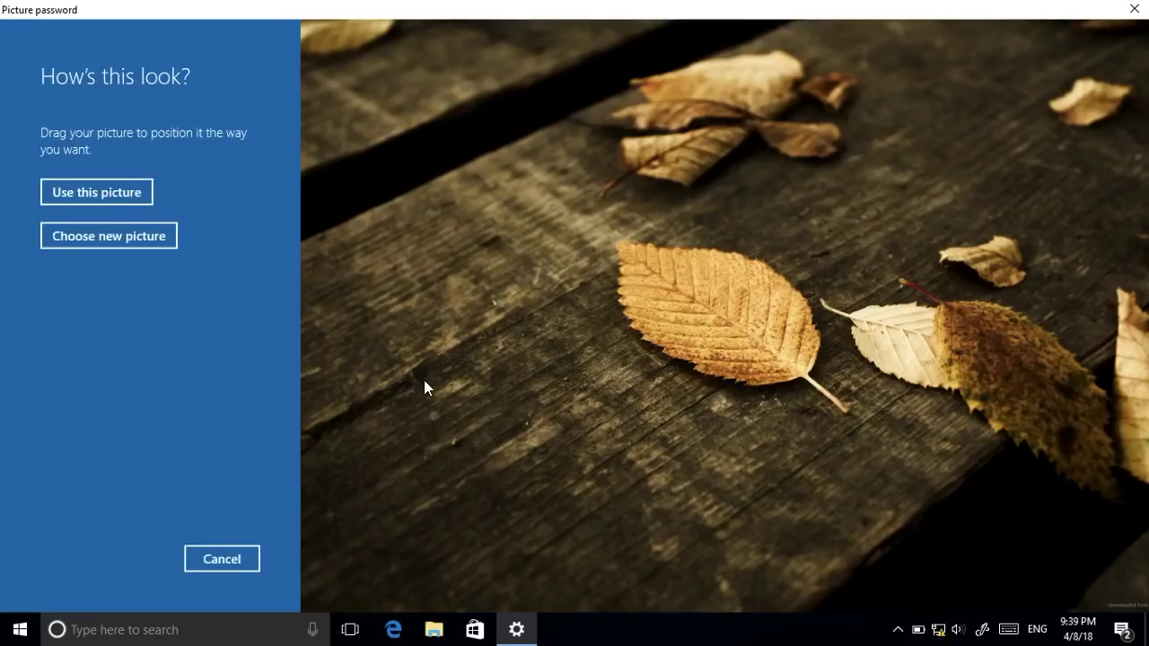
{"action": "left_click", "coordinate": [114, 191]}
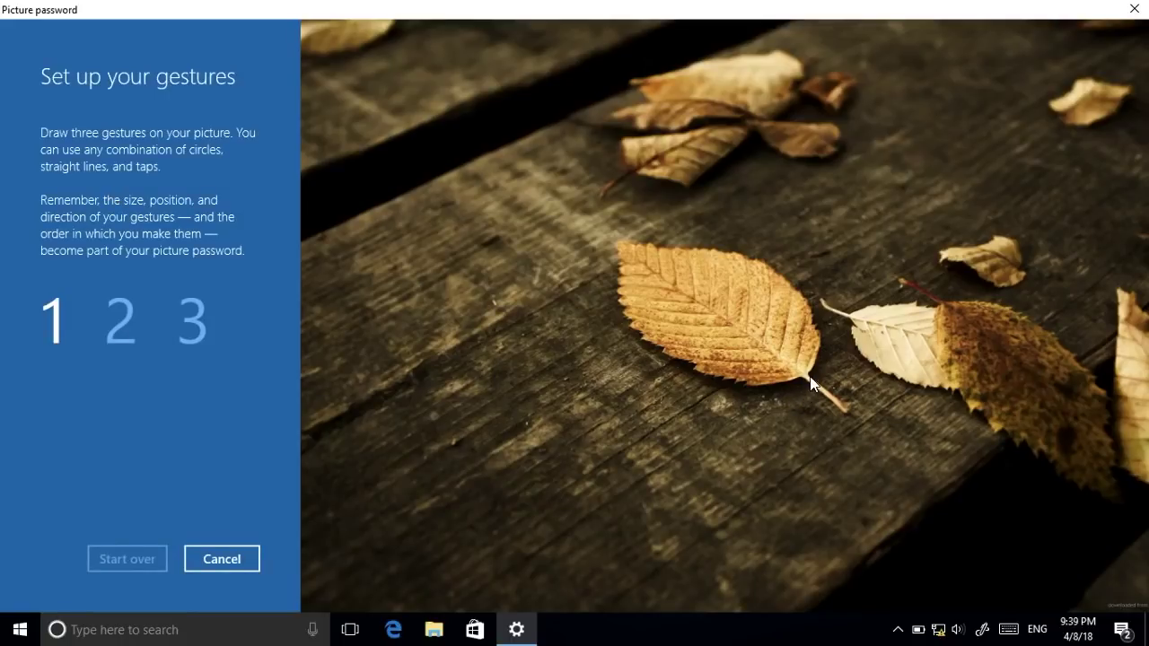
Set up the three picture password gestures on the leaf photo
{"action": "left_click", "coordinate": [851, 411]}
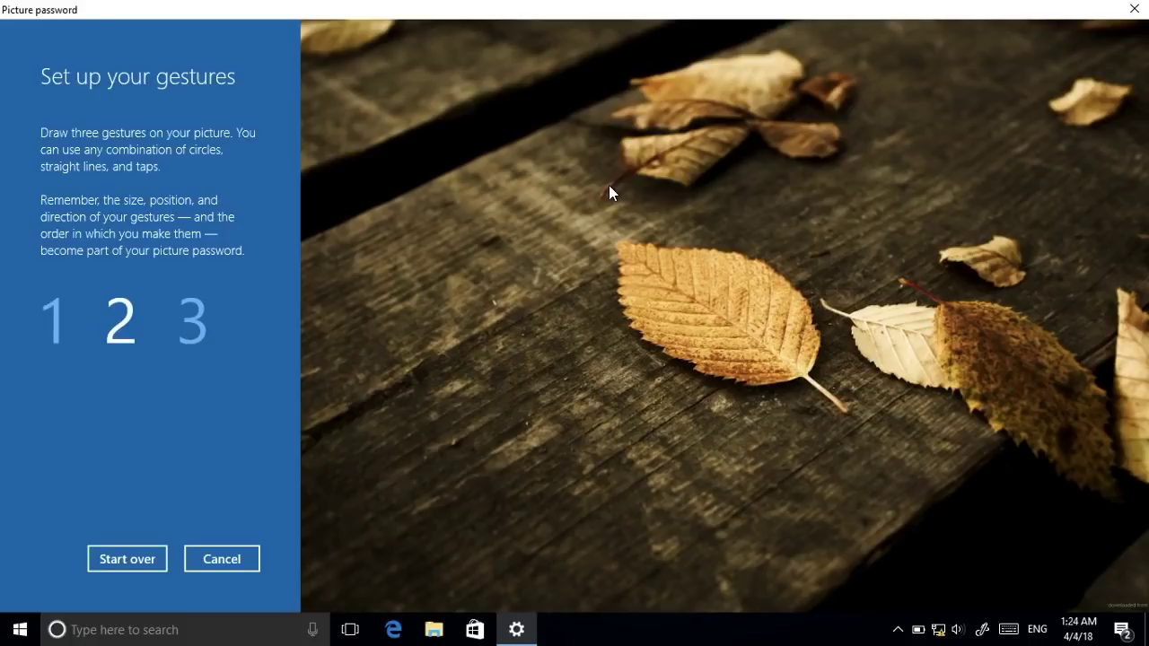
{"action": "left_click", "coordinate": [604, 194]}
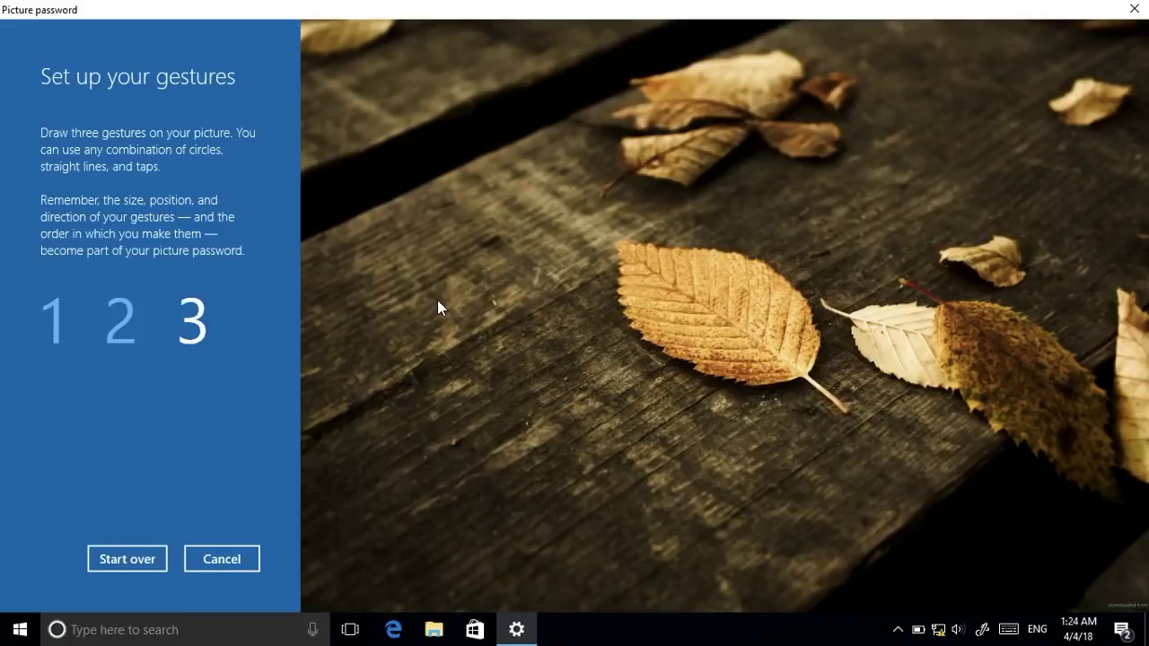
{"action": "left_click", "coordinate": [988, 257]}
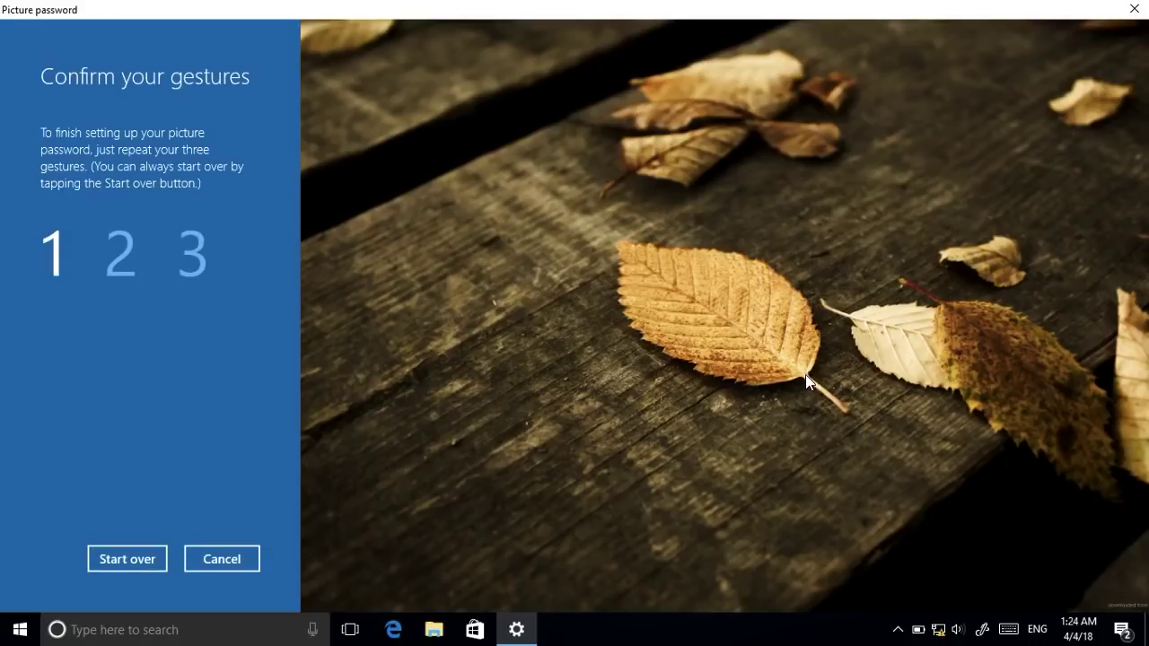
Repeat the three picture password gestures to confirm them and finish the setup
{"action": "left_click", "coordinate": [838, 405]}
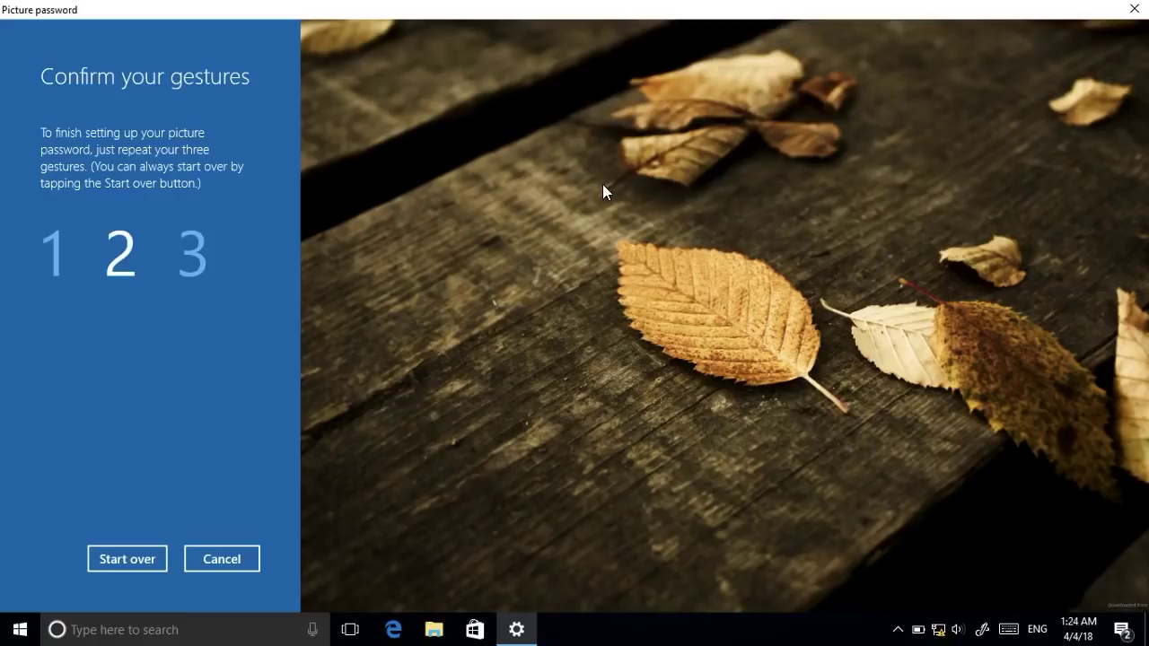
{"action": "left_click_drag", "start_coordinate": [624, 179], "coordinate": [594, 189]}
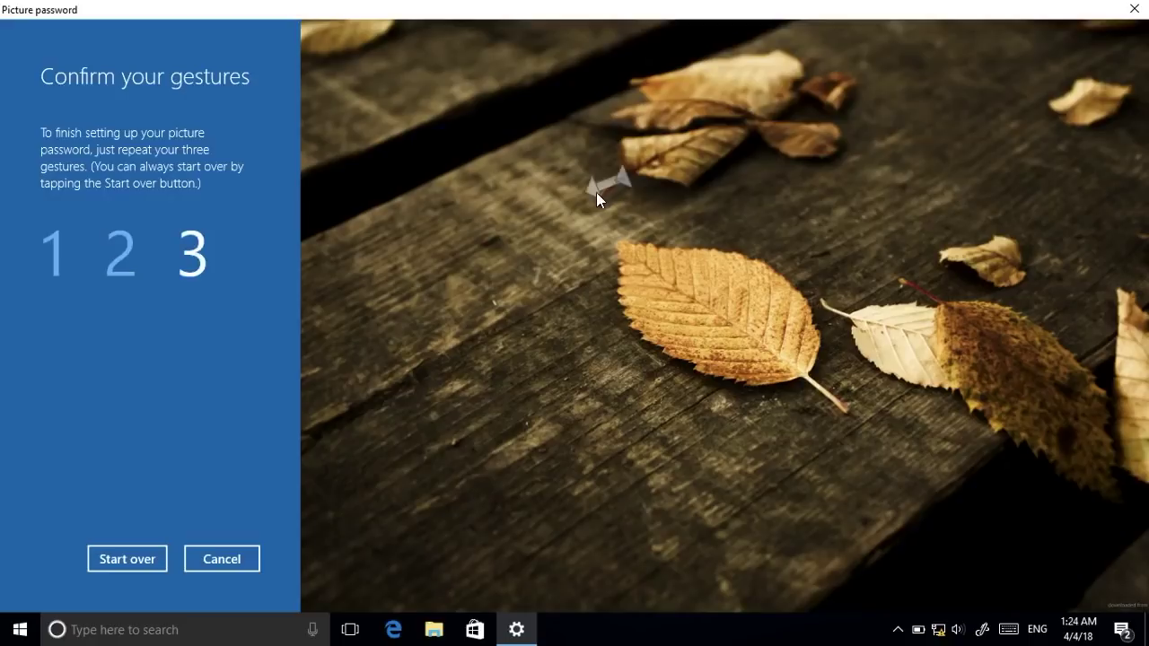
{"action": "left_click", "coordinate": [991, 260]}
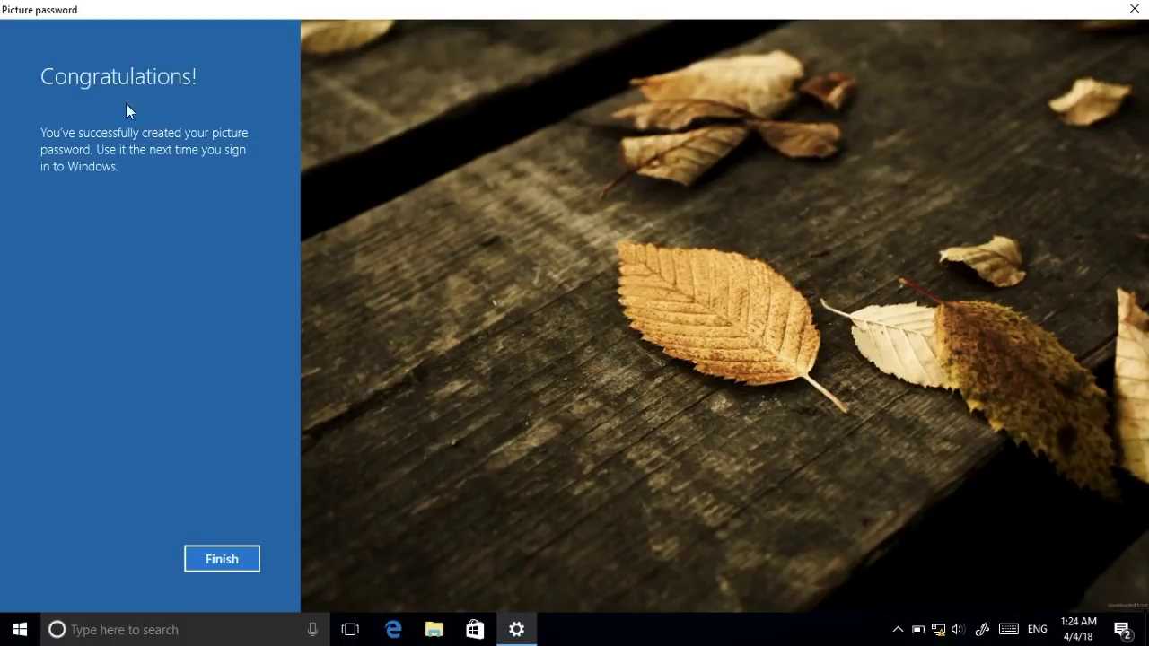
{"action": "left_click", "coordinate": [240, 556]}
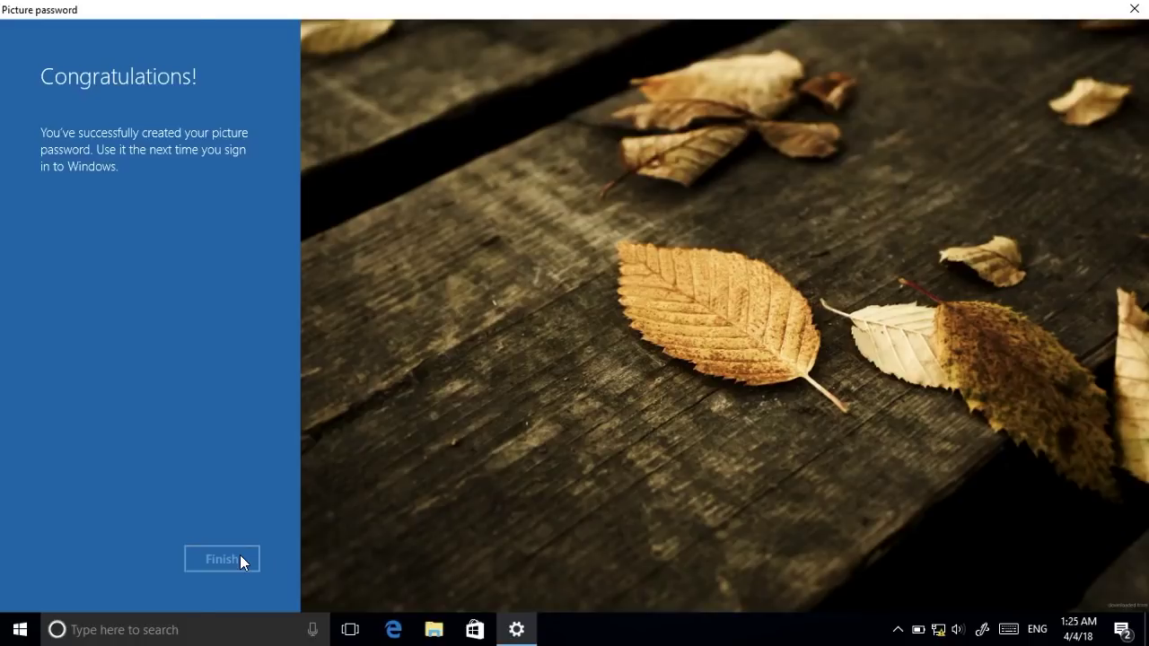
Lock the computer and bring up the sign-in screen to try the picture password
{"action": "left_click_drag", "start_coordinate": [483, 31], "coordinate": [508, 37]}
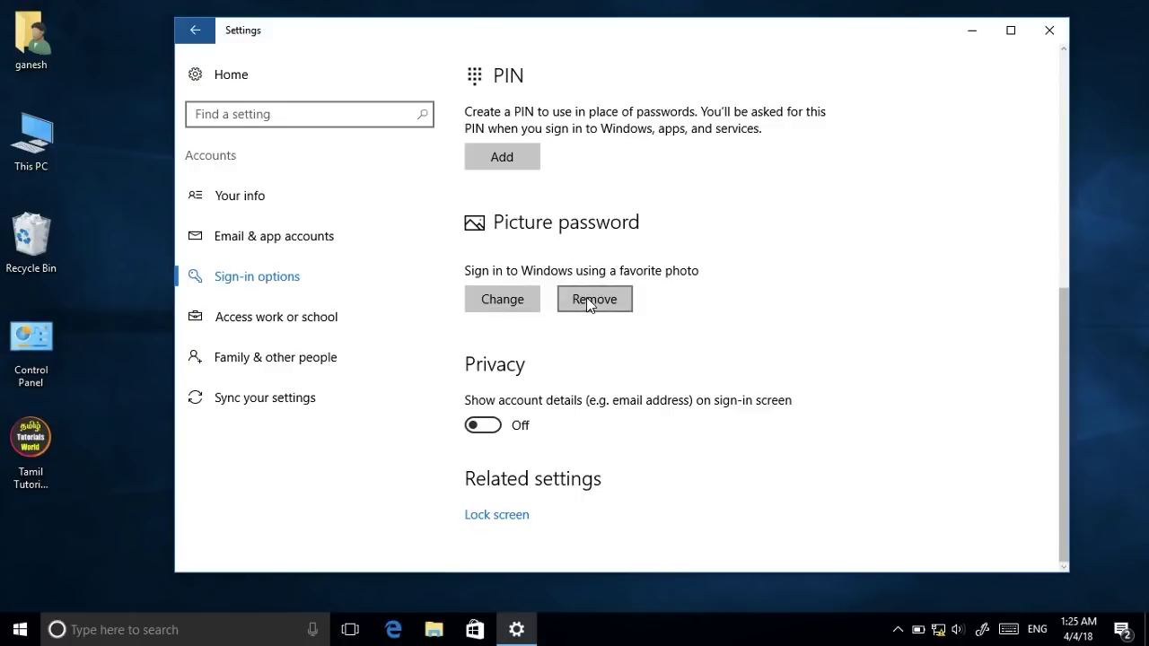
{"action": "scroll", "coordinate": [675, 300], "scroll_direction": "up", "scroll_amount": 1}
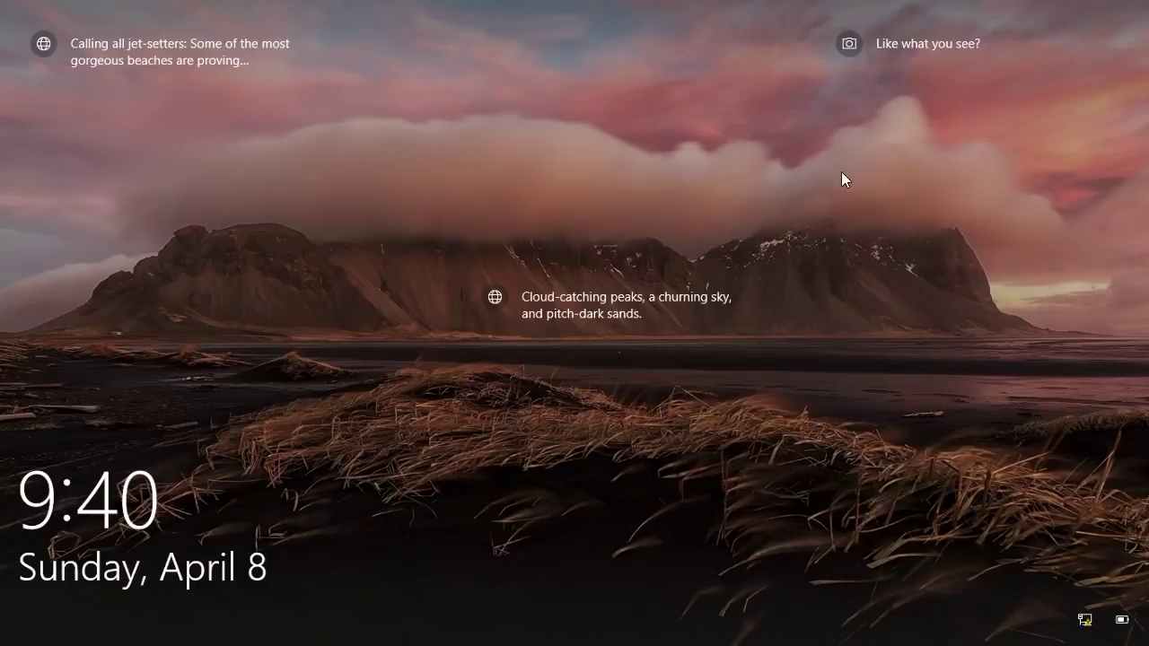
{"action": "left_click", "coordinate": [841, 171]}
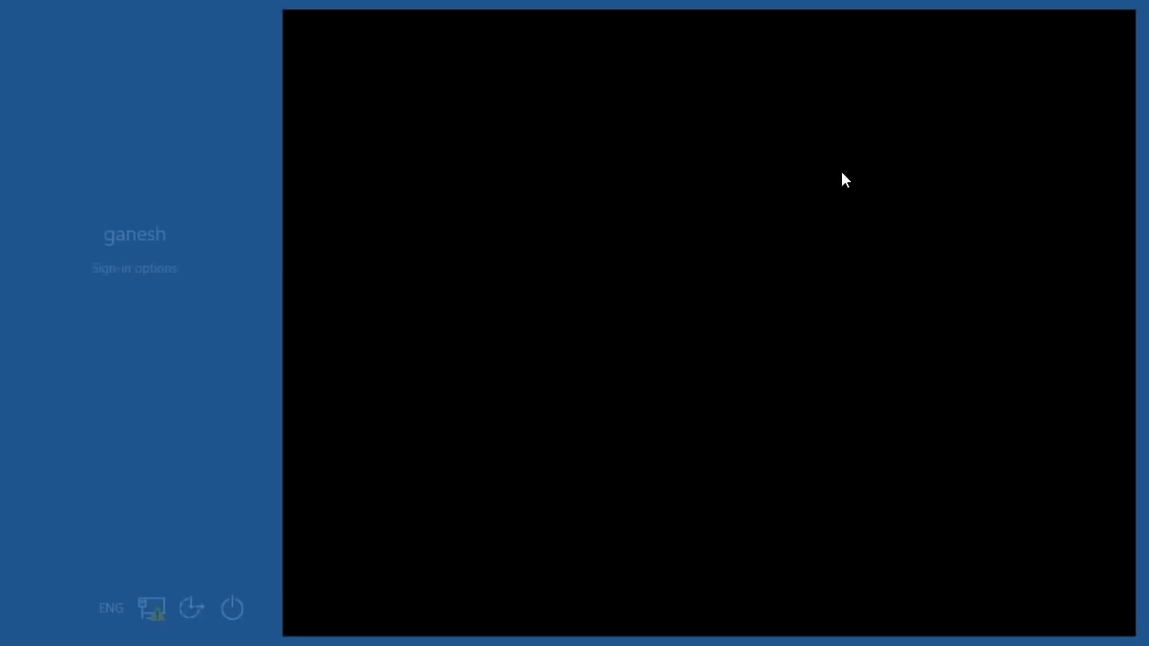